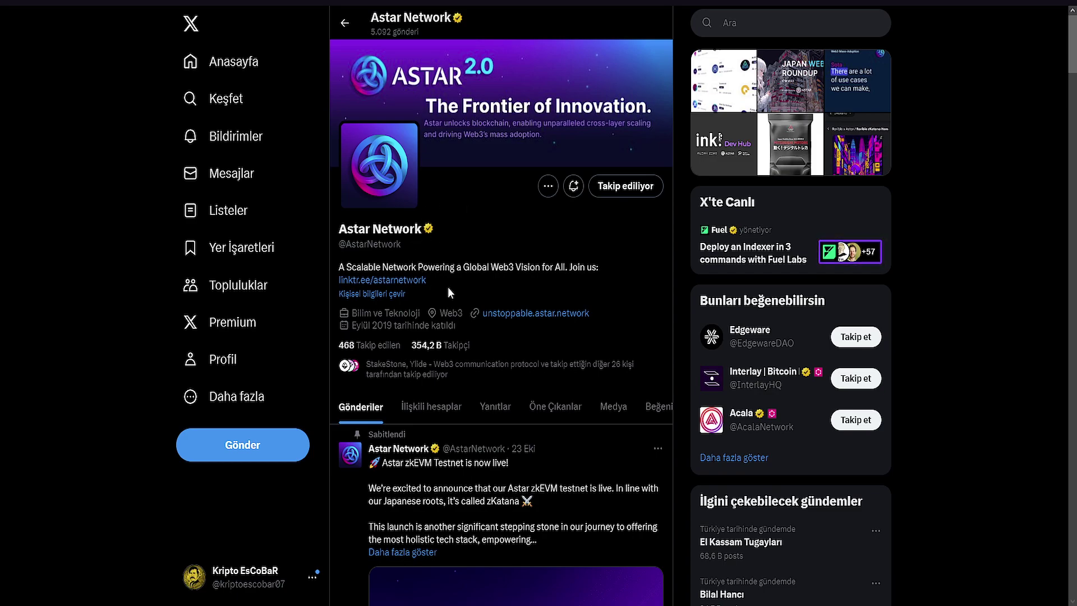
# Step: Read the pinned Astar zkEVM testnet announcement on the Astar Network profile
pyautogui.scroll(-5, 448, 287)
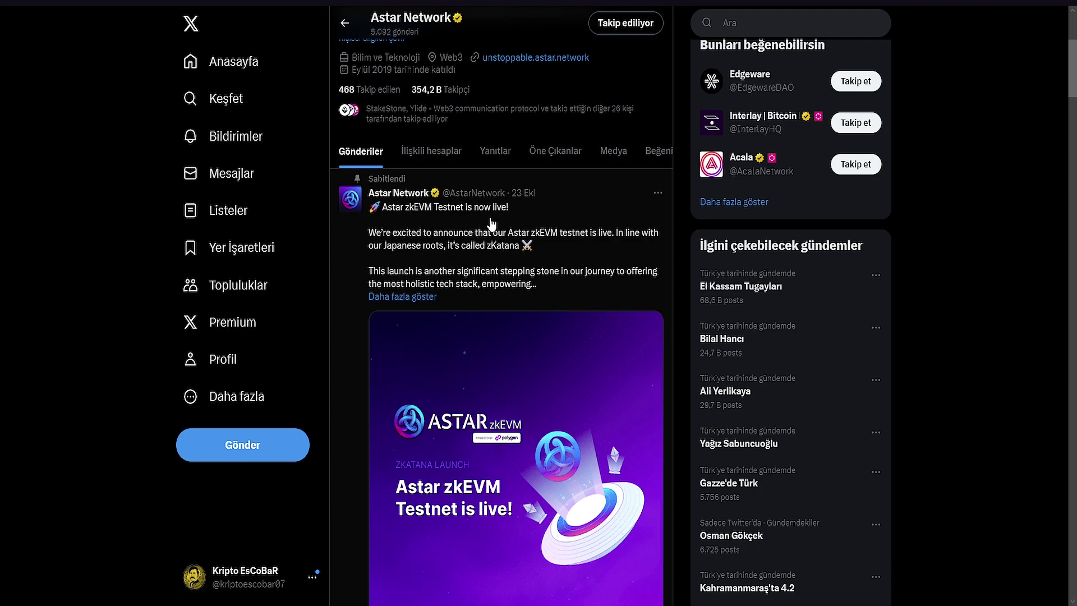
pyautogui.scroll(-2, 497, 392)
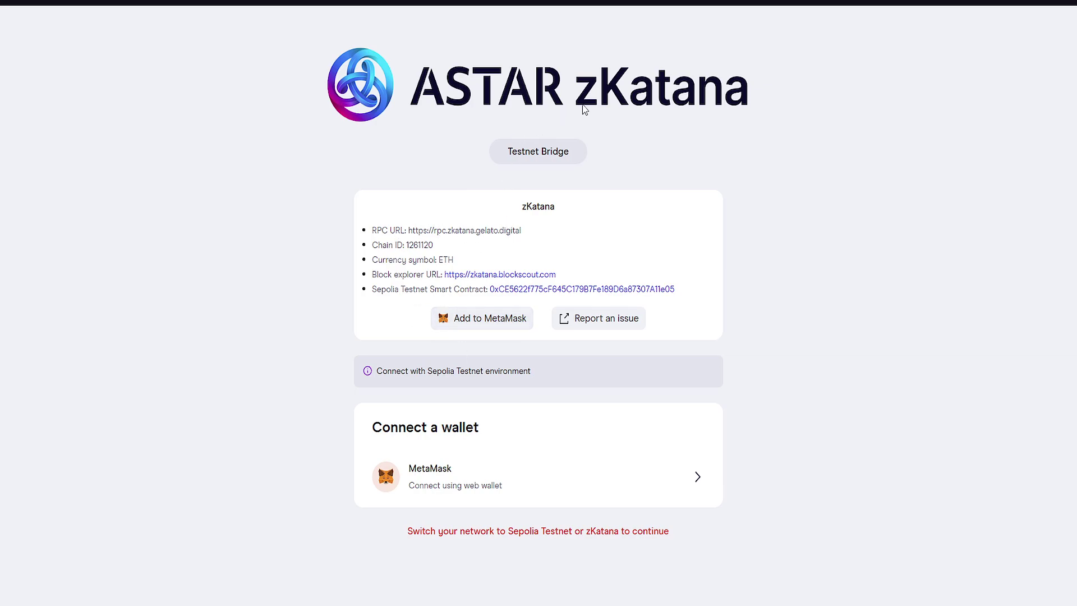
# Step: Add the zKatana network to MetaMask, approve the network switch, and connect the MetaMask wallet to the bridge
pyautogui.click(482, 324)
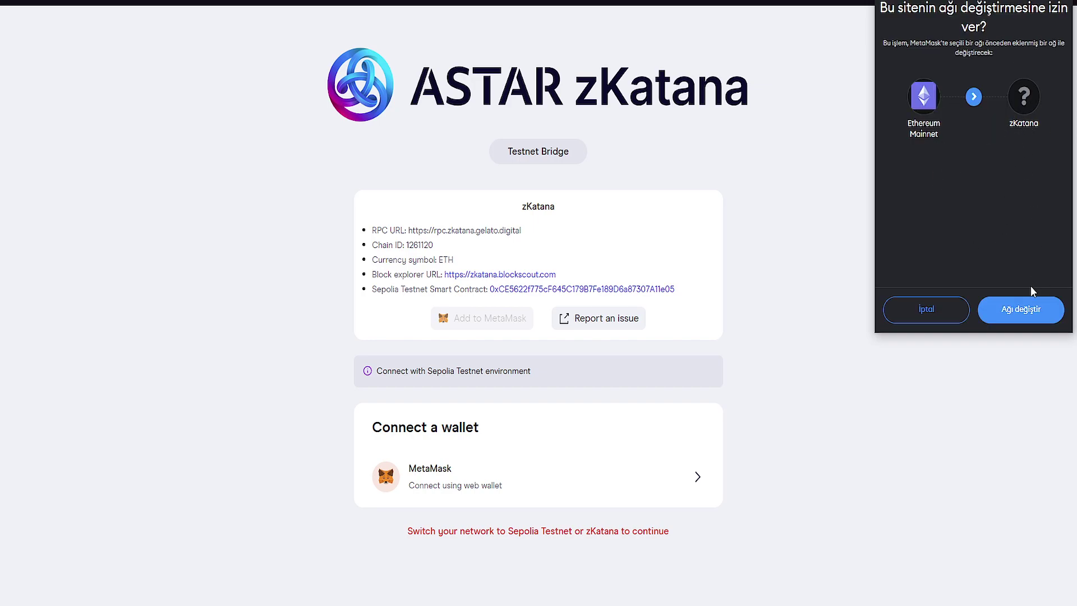
pyautogui.click(1013, 310)
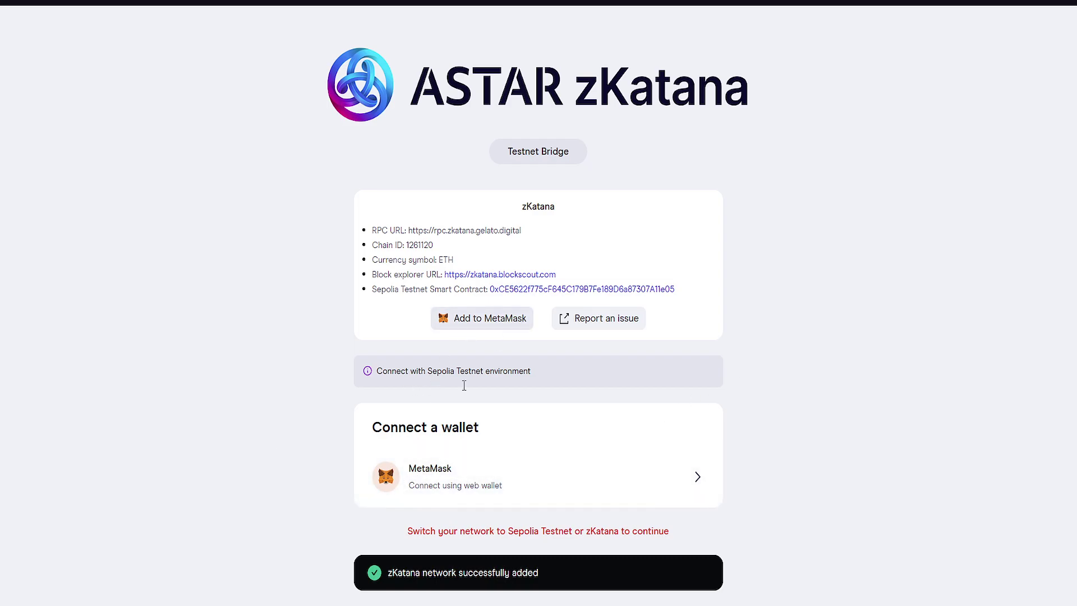
pyautogui.click(505, 478)
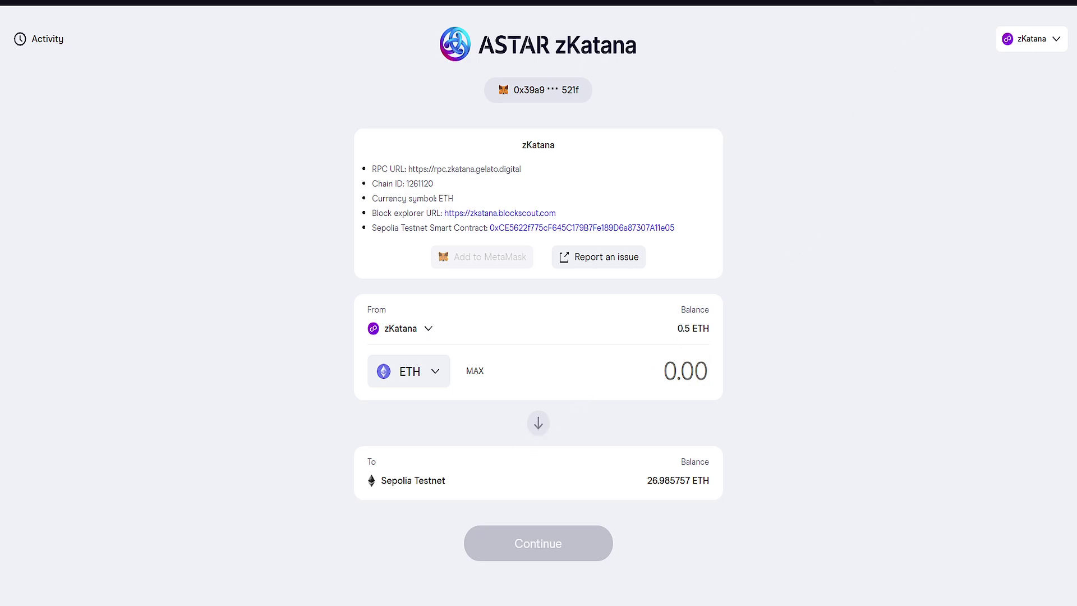
# Step: Switch the MetaMask wallet to the Sepolia test network, searching the network list for "sep"
pyautogui.click(950, 0)
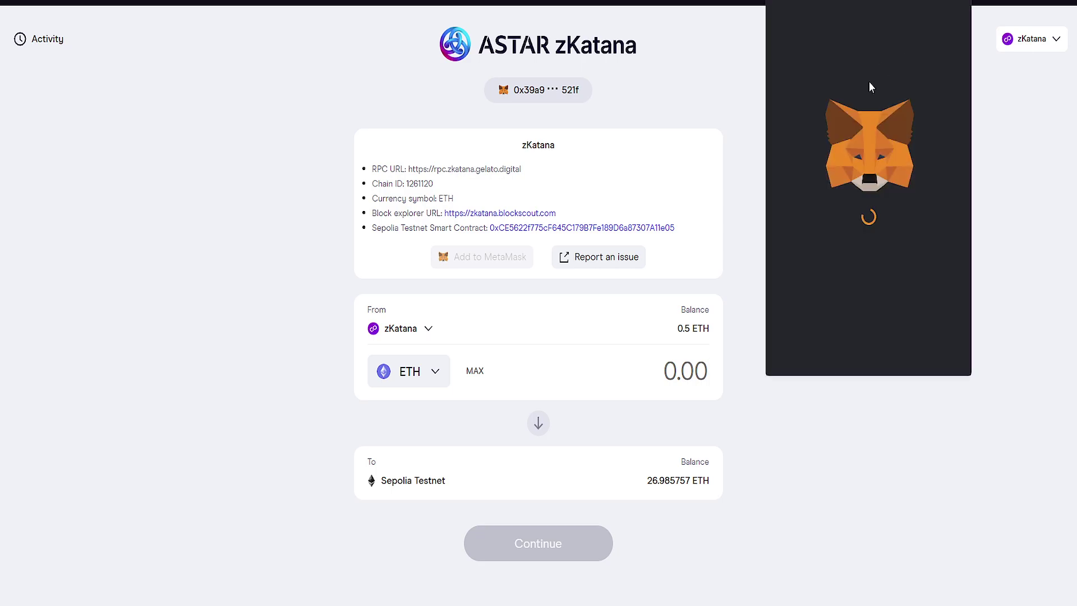
pyautogui.click(833, 12)
pyautogui.write('sep')
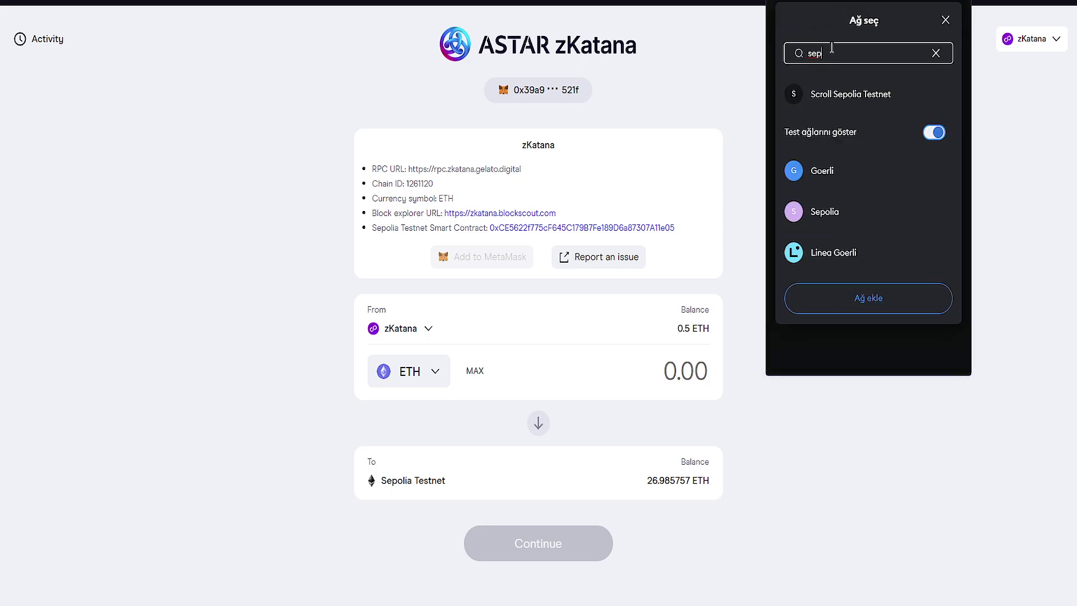
pyautogui.click(857, 218)
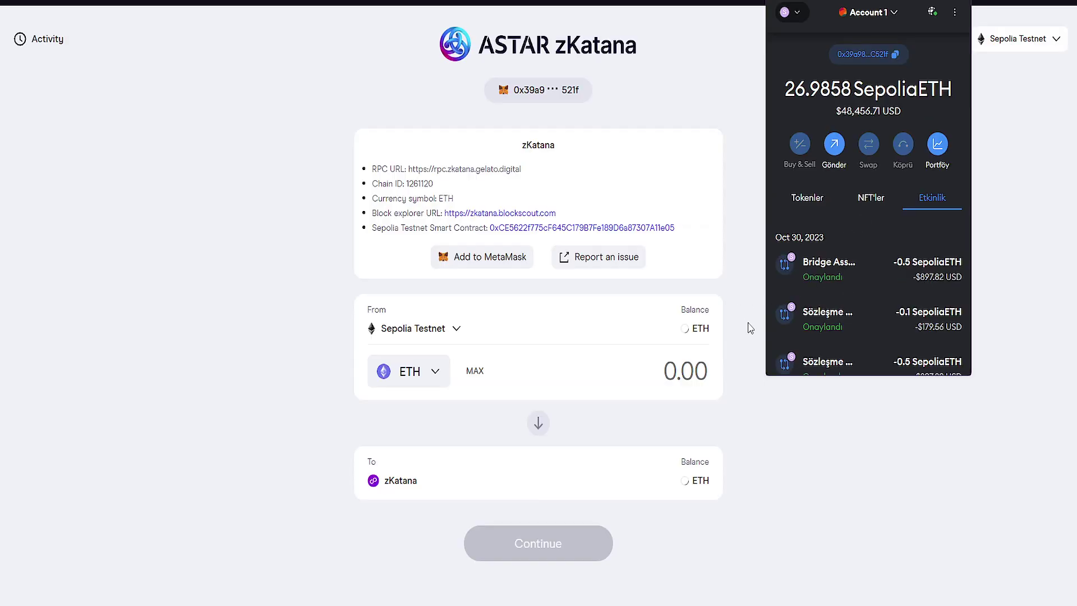
pyautogui.click(298, 337)
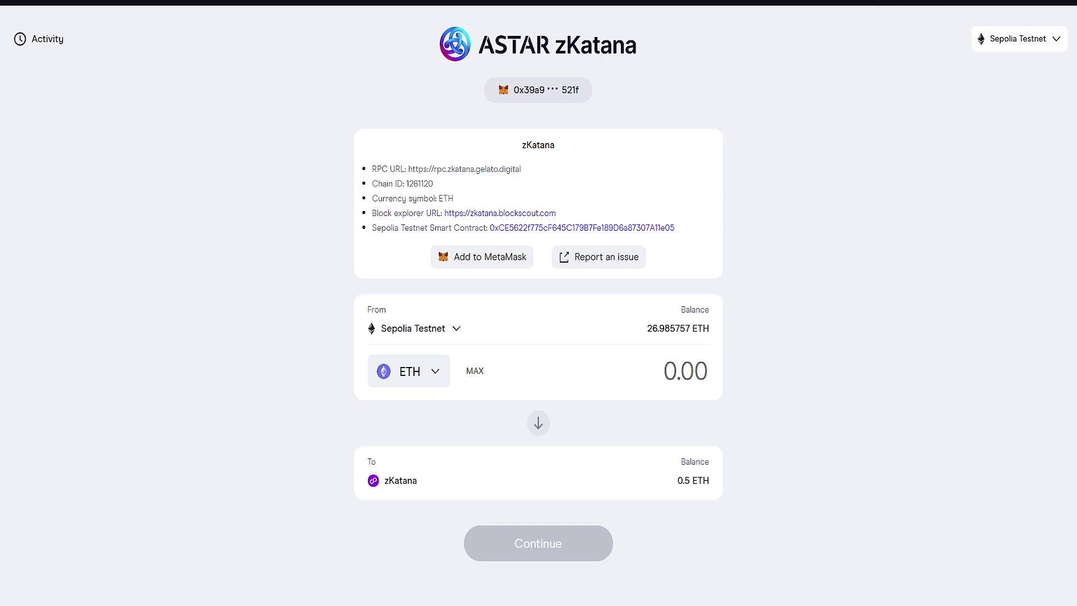
# Step: Check the token balances on the Sepolia network in the MetaMask wallet
pyautogui.hotkey('alt', 'shift', 'm')
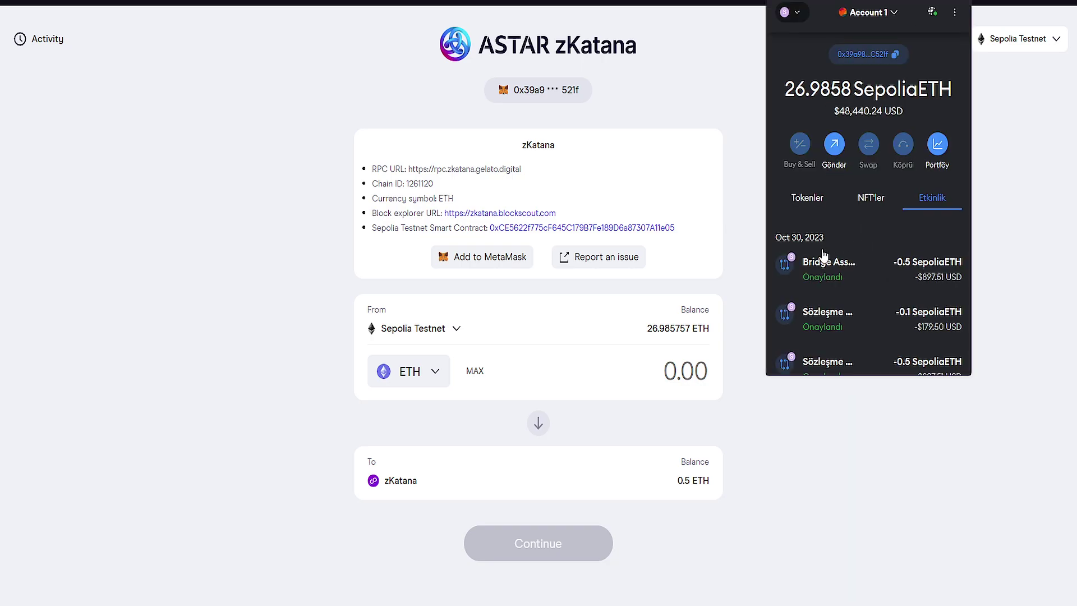
pyautogui.click(808, 200)
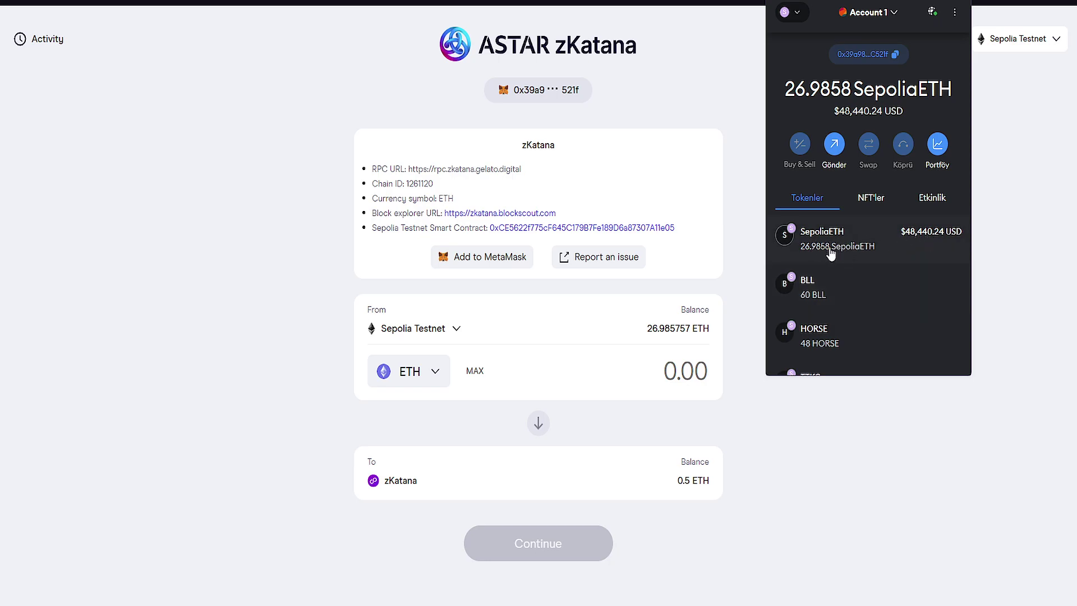
pyautogui.click(444, 346)
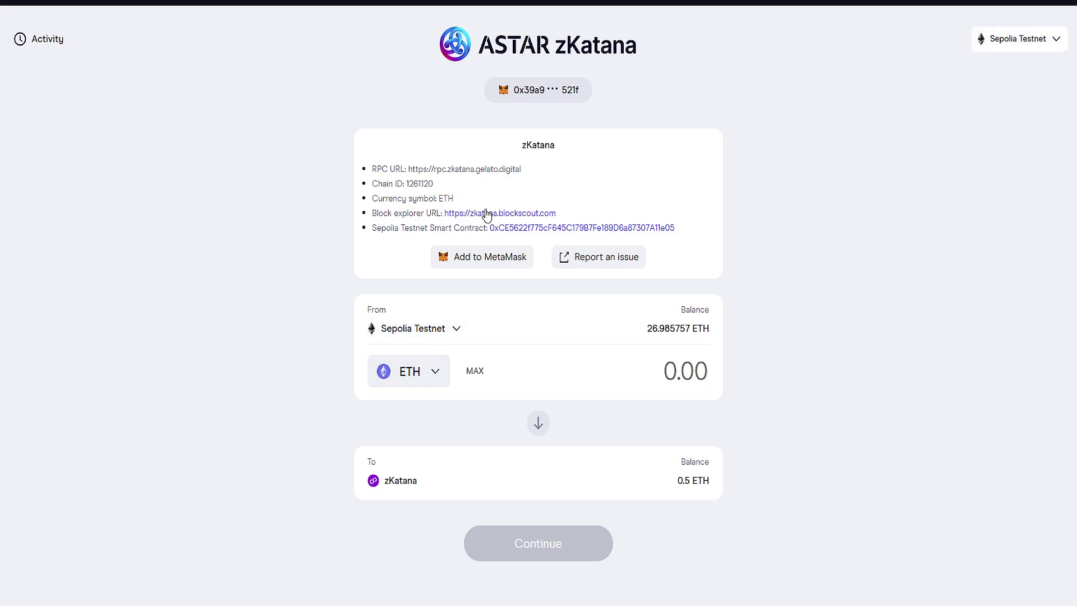
# Step: Bridge 0.1 ETH from Sepolia Testnet to zKatana and approve the transaction in MetaMask
pyautogui.click(482, 372)
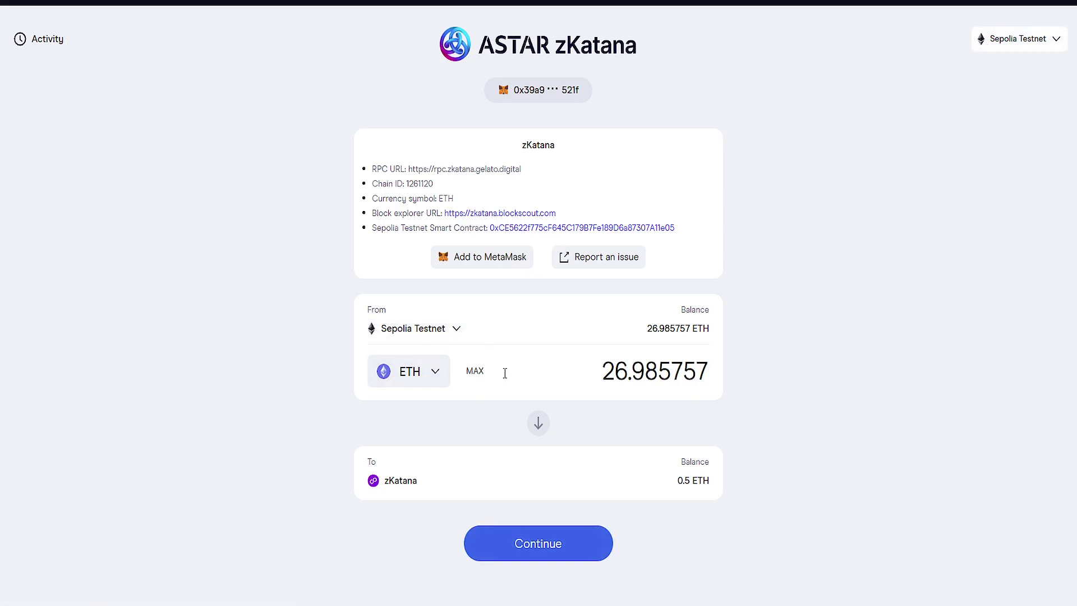
pyautogui.moveTo(643, 327); pyautogui.dragTo(692, 329)
pyautogui.moveTo(605, 371); pyautogui.dragTo(738, 374)
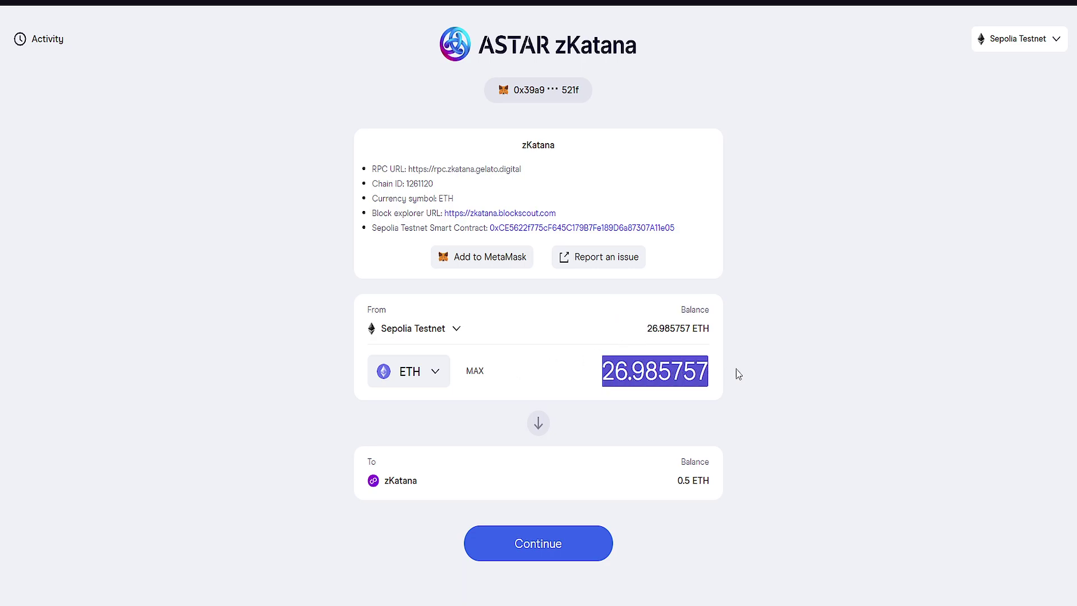
pyautogui.write('0.1')
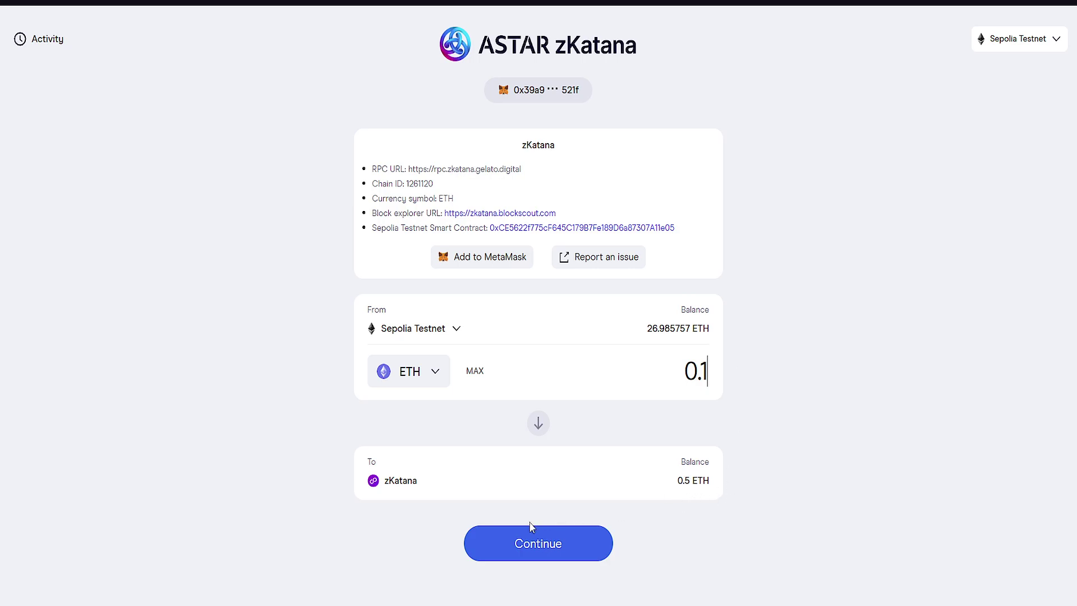
pyautogui.click(566, 544)
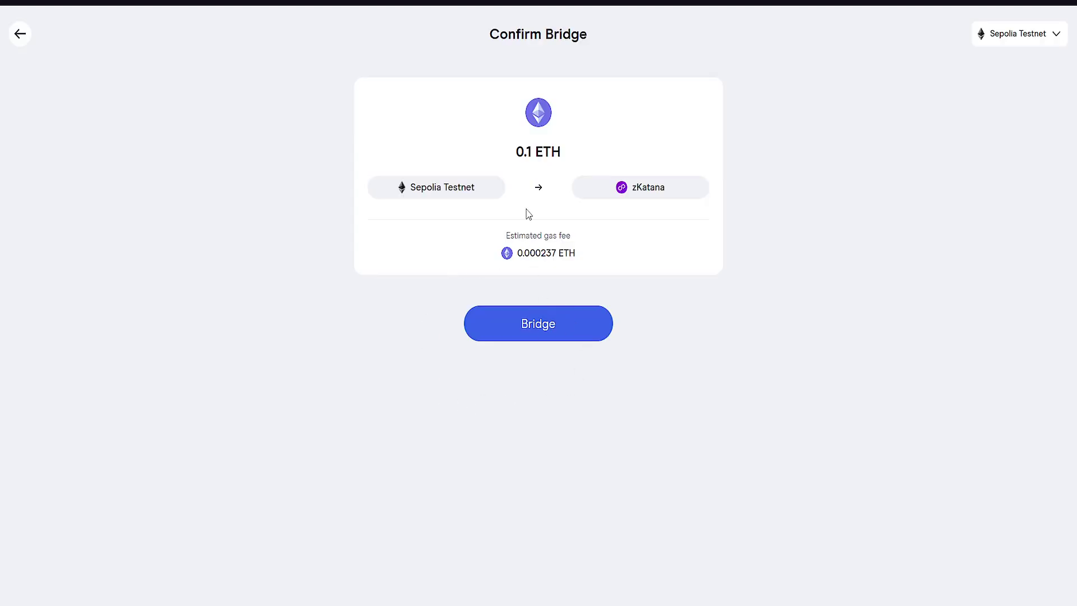
pyautogui.click(541, 334)
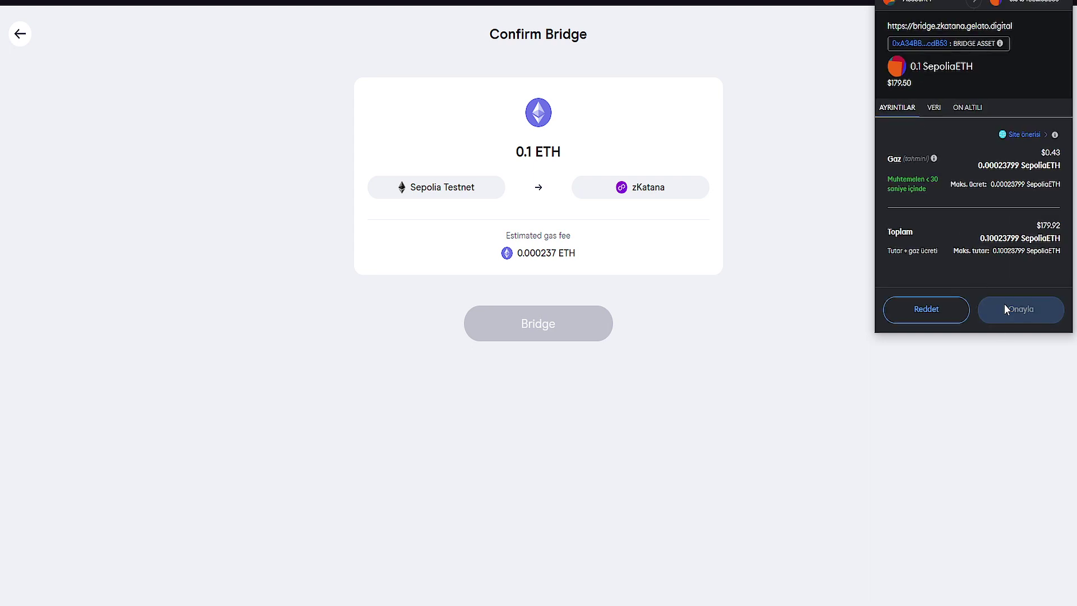
pyautogui.click(1013, 315)
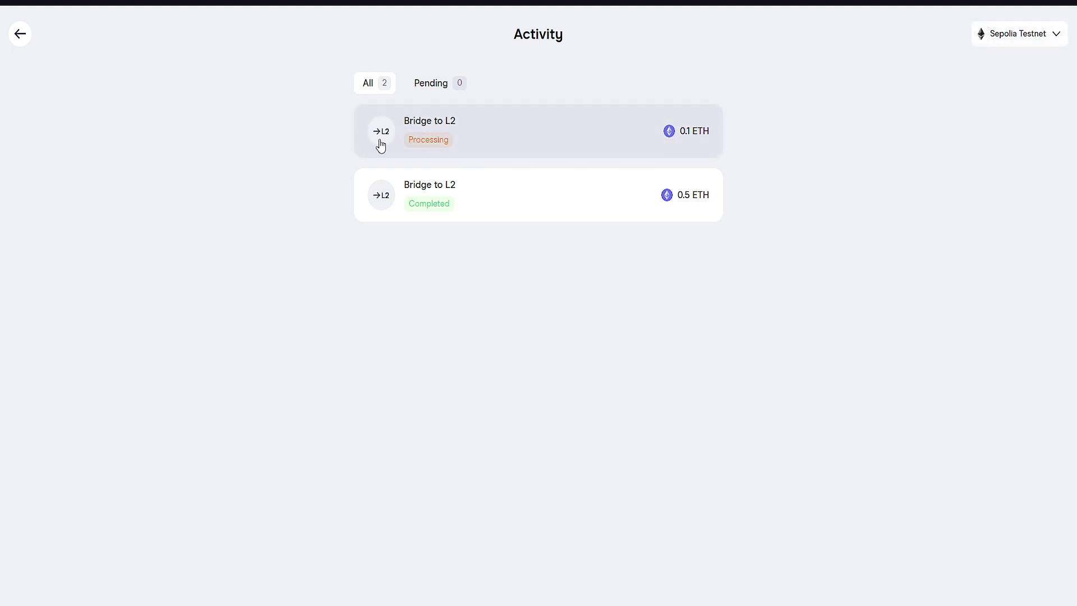
# Step: Review the details of the 0.1 ETH bridge to L2 and return to the bridge form
pyautogui.click(524, 153)
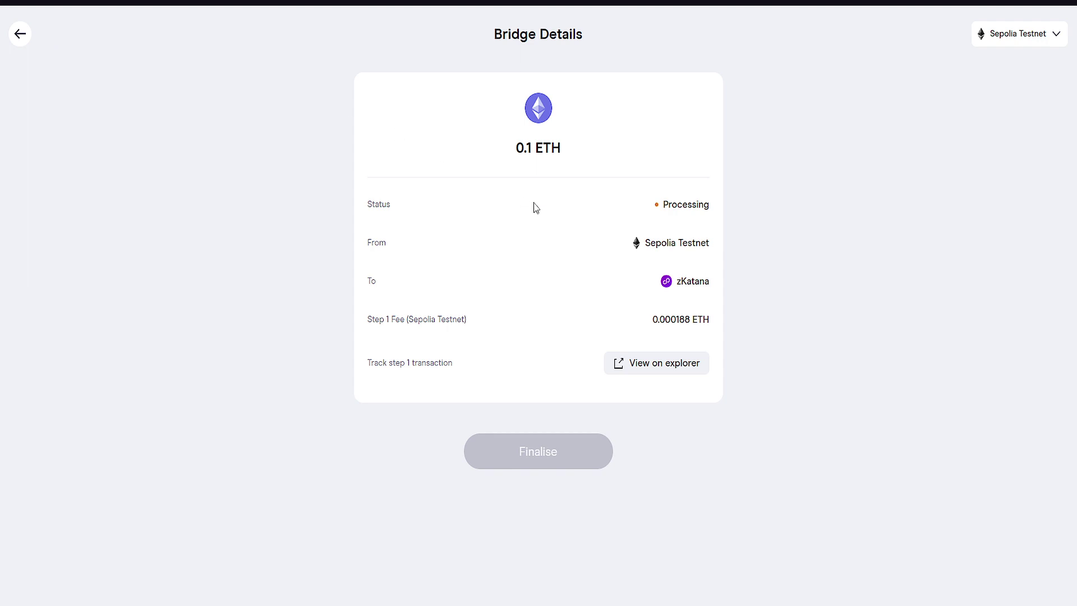
pyautogui.click(20, 33)
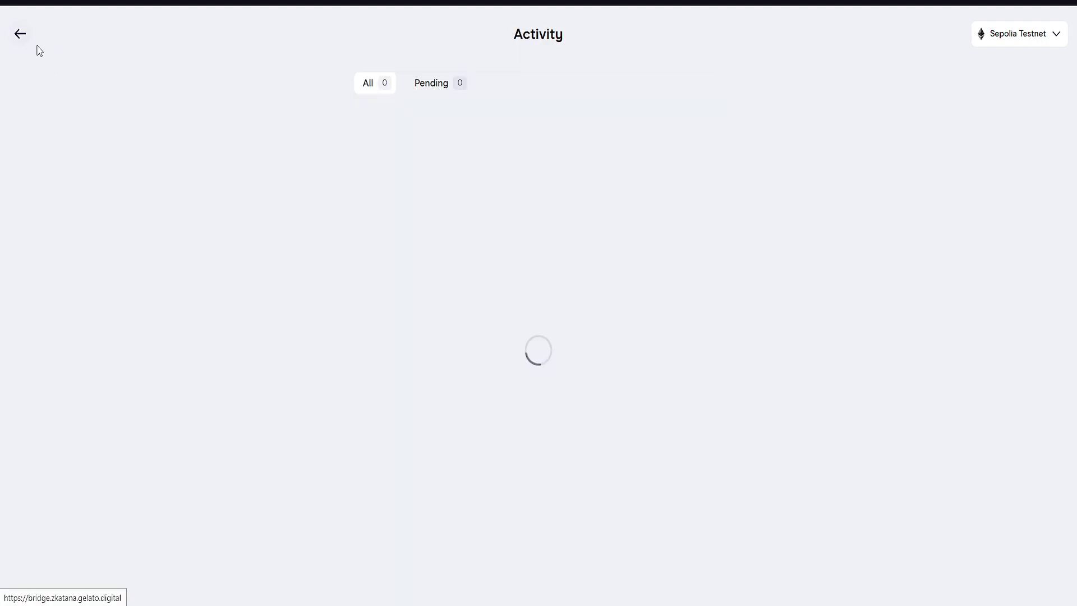
pyautogui.click(20, 35)
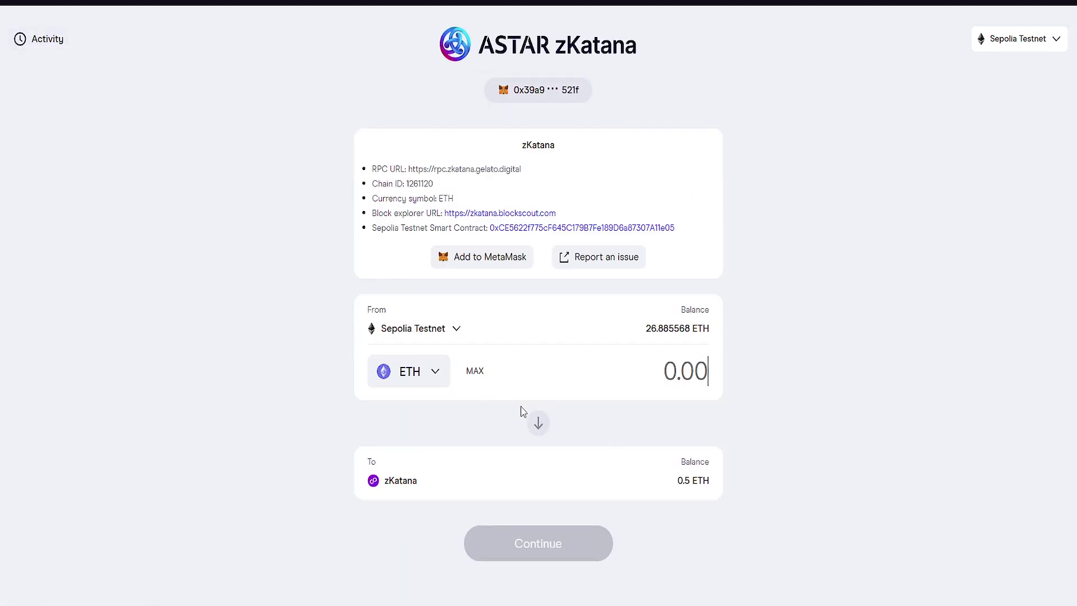
# Step: Set the bridge's source chain to zKatana and switch the connected wallet to the zKatana network
pyautogui.click(440, 334)
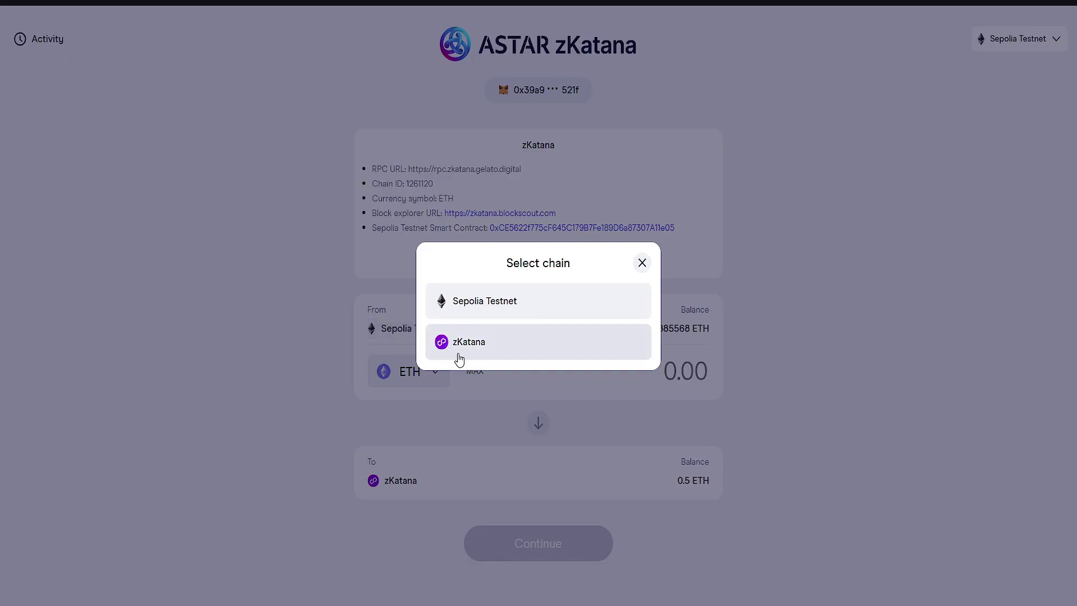
pyautogui.click(459, 351)
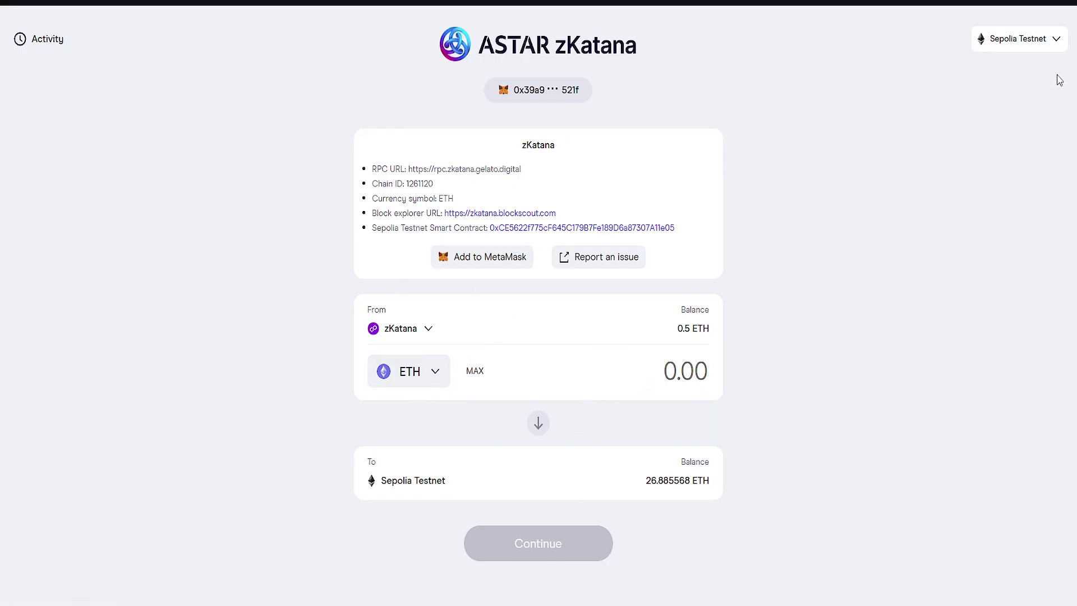
pyautogui.click(1037, 54)
pyautogui.click(501, 346)
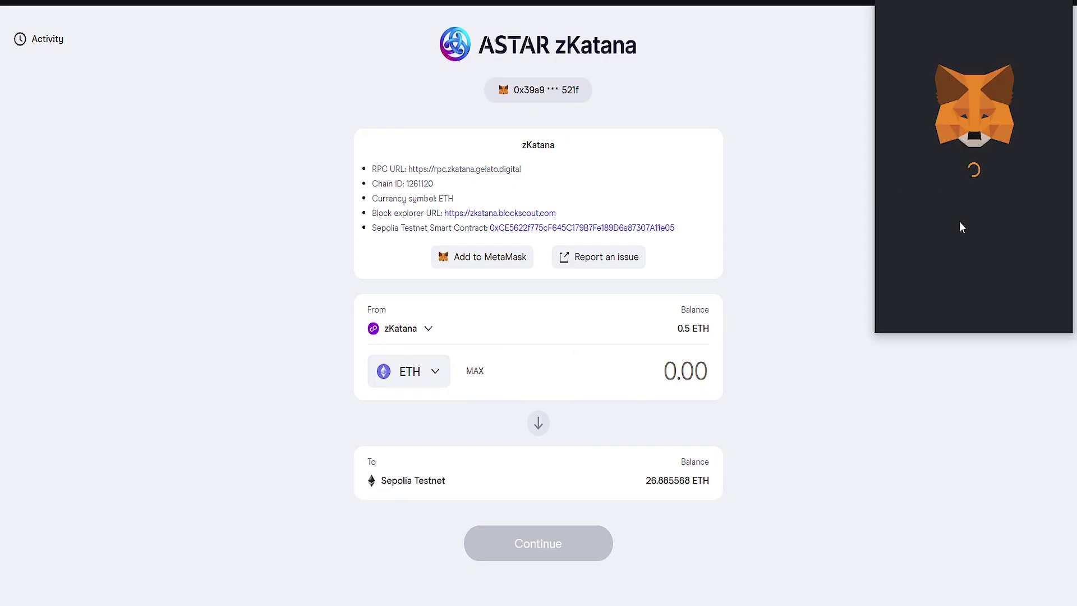
pyautogui.click(1005, 307)
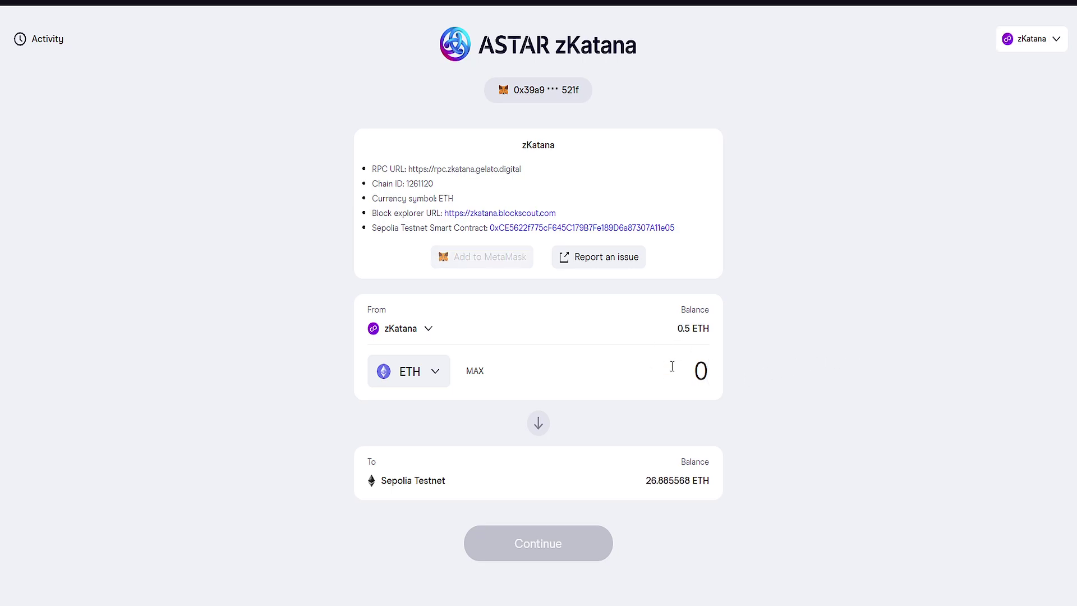
# Step: Bridge 0.1 ETH from zKatana to Sepolia Testnet and approve the transaction in MetaMask
pyautogui.write('.1')
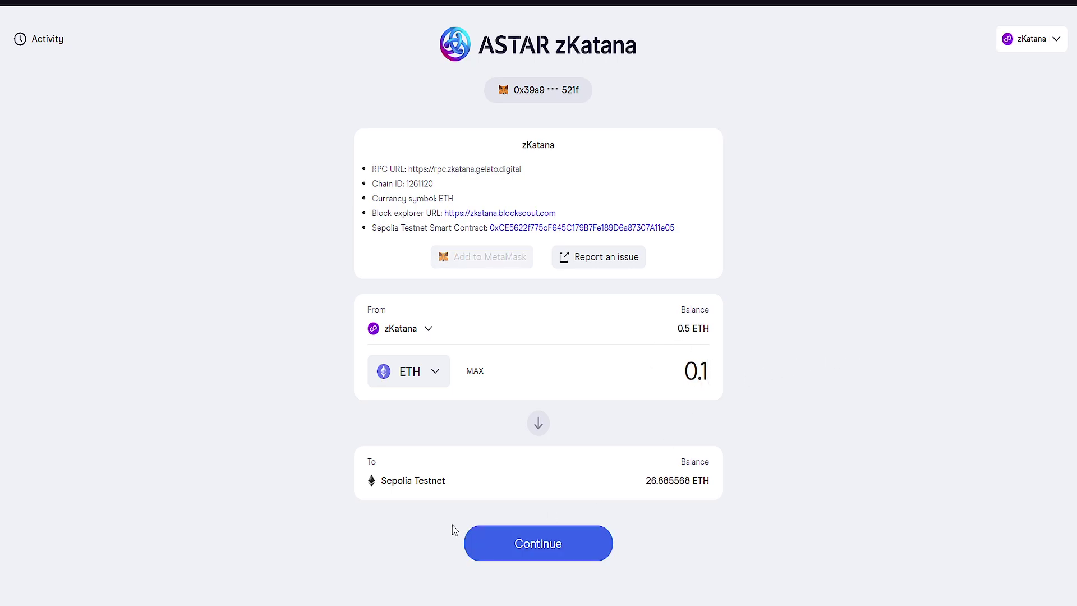
pyautogui.click(567, 544)
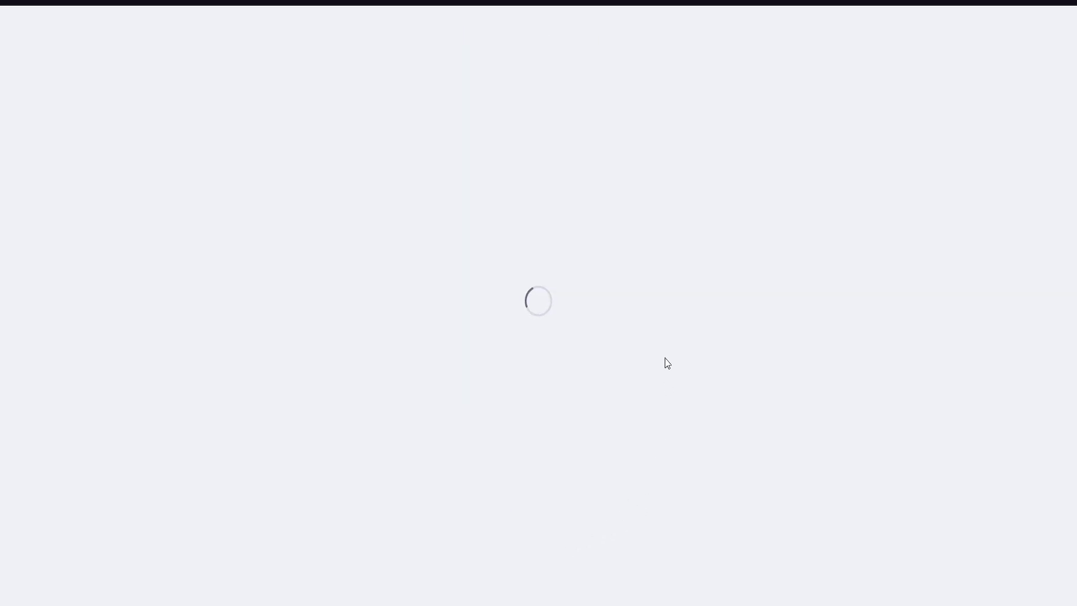
pyautogui.click(547, 324)
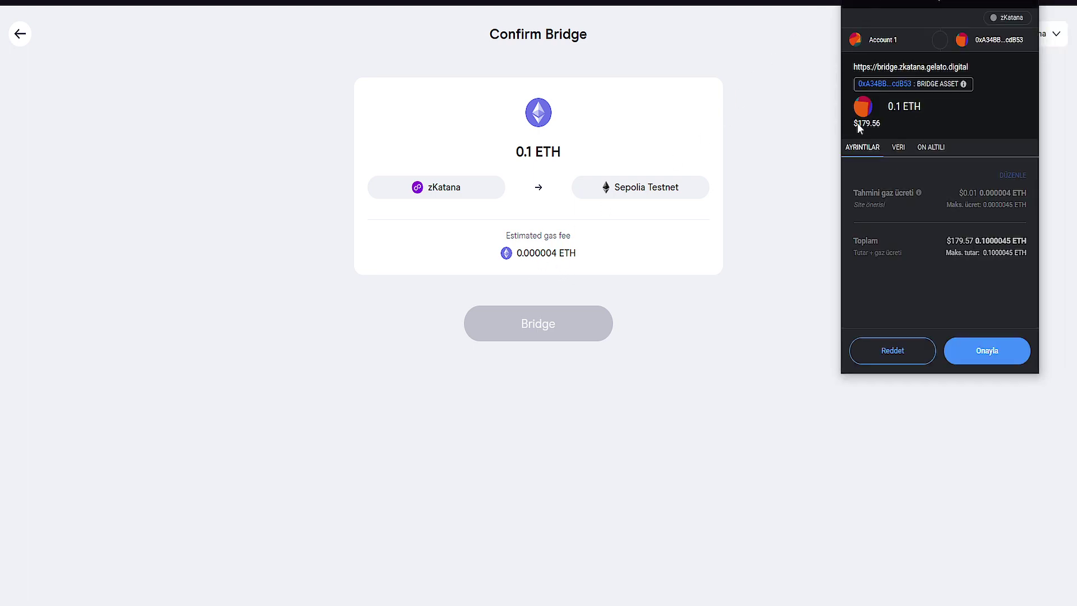
pyautogui.click(986, 352)
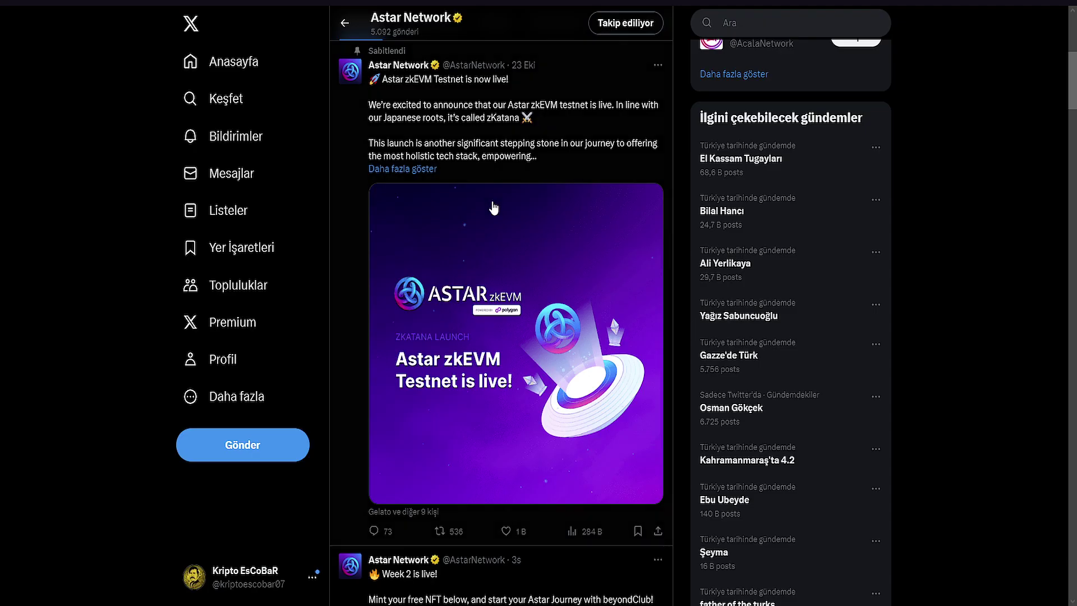
# Step: Look over the Astar Network profile on X, including its bio links and pinned zkEVM testnet post
pyautogui.scroll(3, 505, 212)
pyautogui.scroll(2, 505, 212)
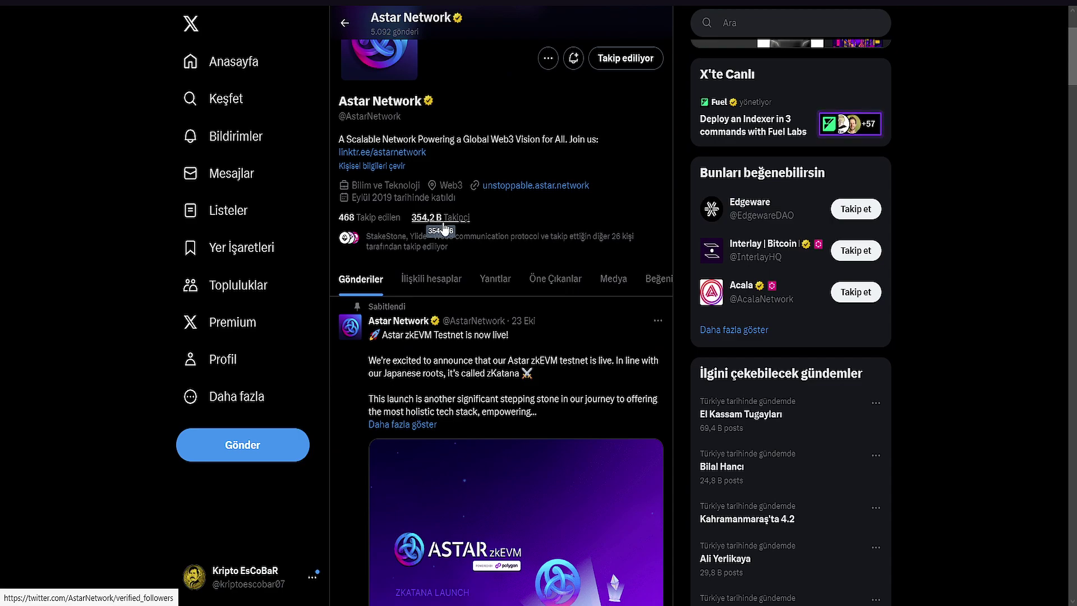
pyautogui.scroll(-2, 508, 333)
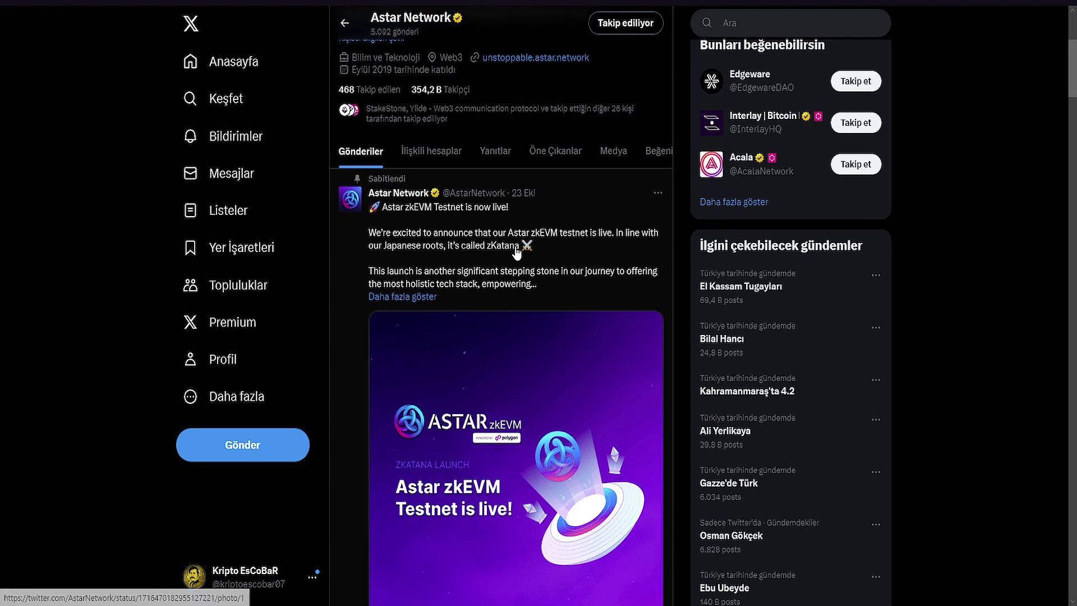
pyautogui.scroll(-2, 537, 208)
pyautogui.scroll(6, 488, 208)
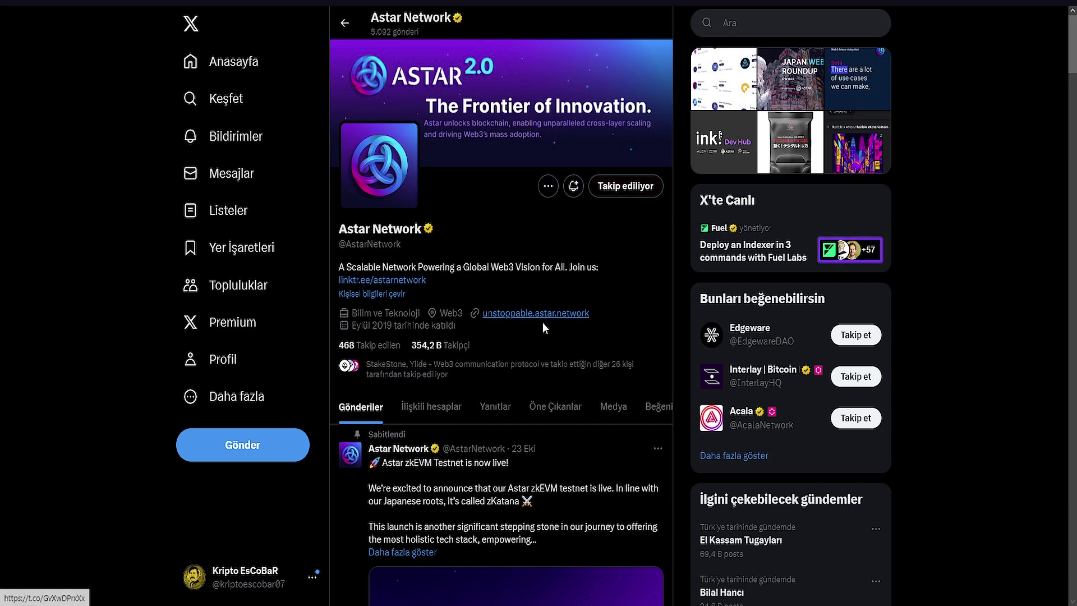
pyautogui.scroll(-2, 510, 272)
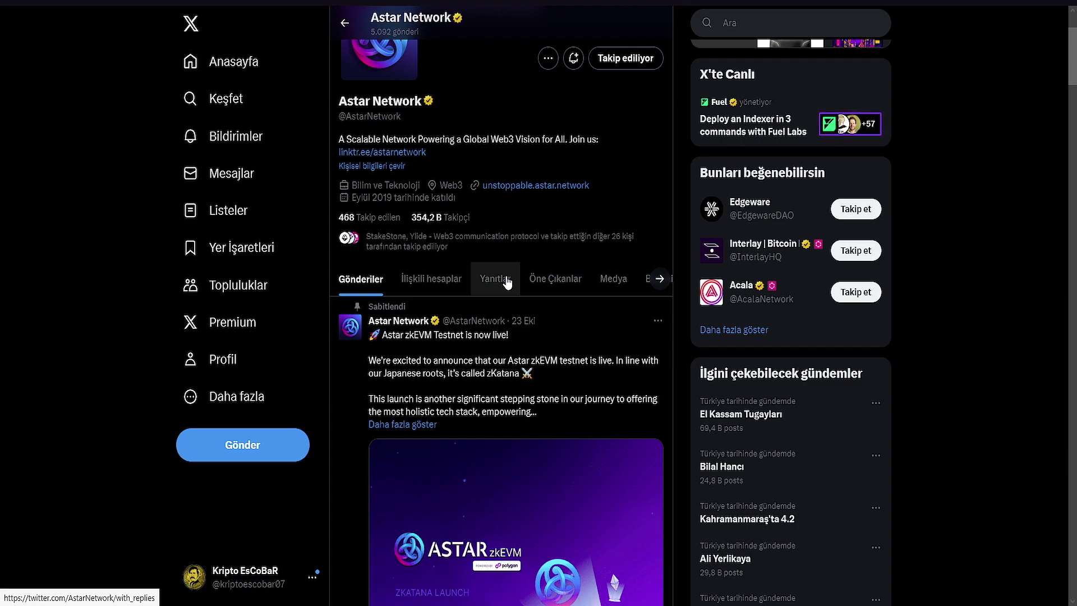
pyautogui.scroll(-2, 663, 296)
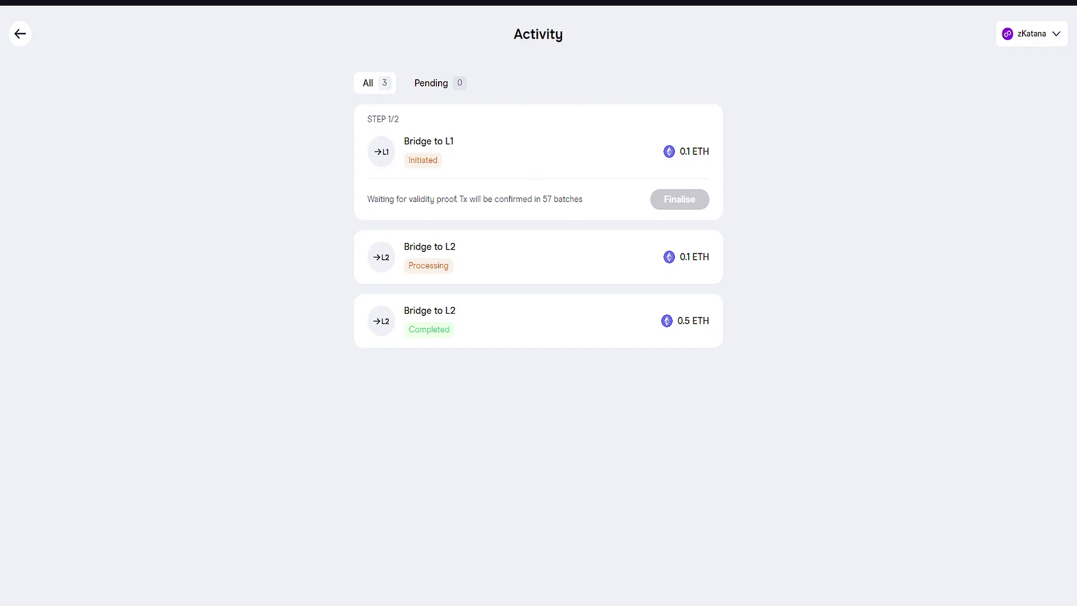
# Step: Return from the bridge activity list to the zKatana bridge form
pyautogui.click(20, 36)
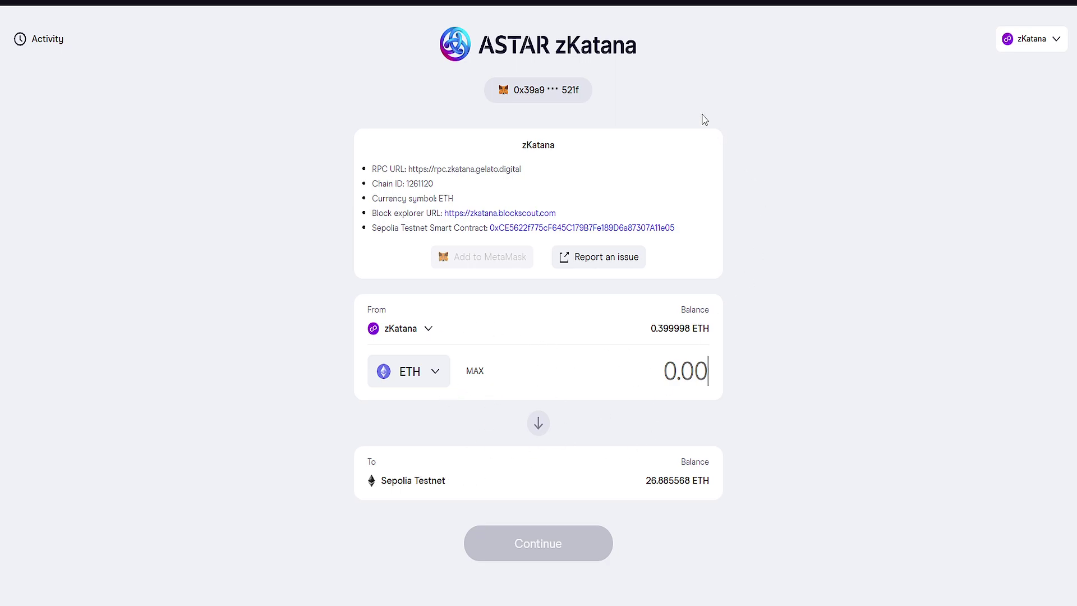
pyautogui.click(684, 359)
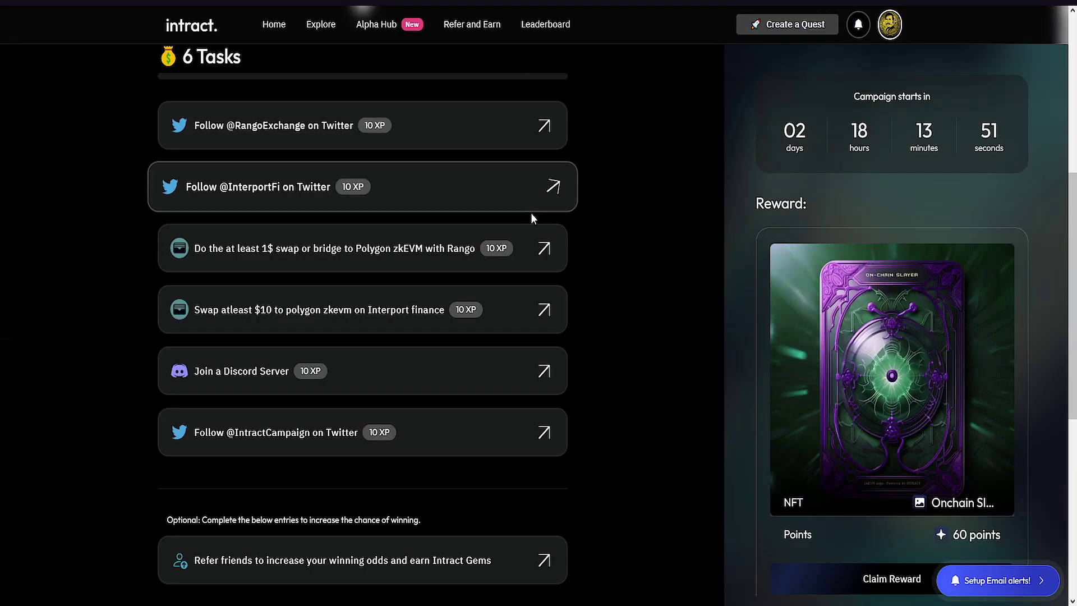
# Step: Review the tasks of Polygon's zkEVM Saga Week 3 quest on Intract and try to open the $10 Interport finance swap task
pyautogui.scroll(6, 531, 213)
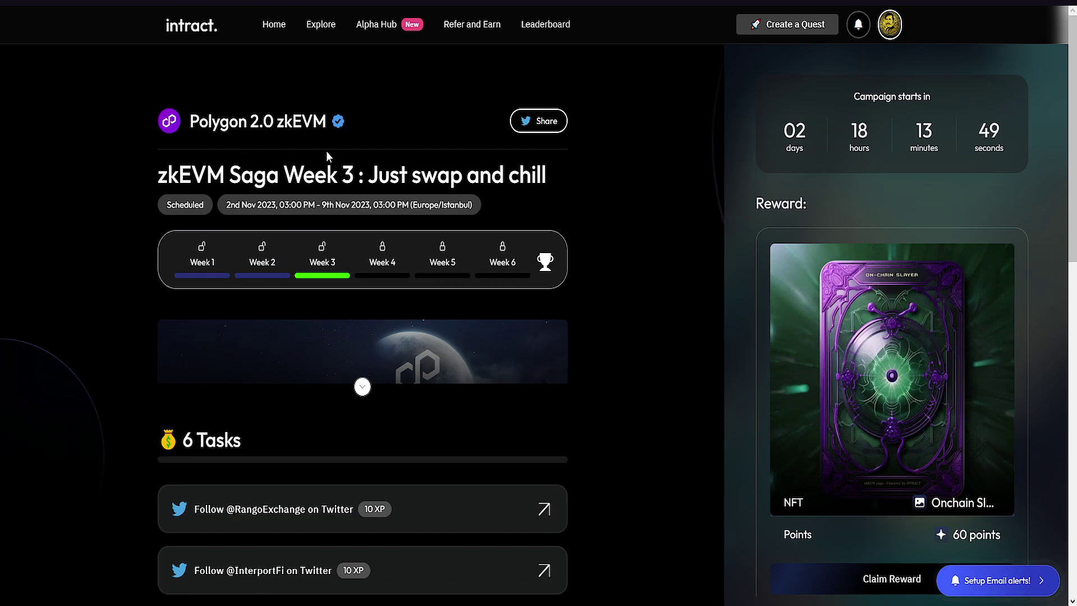
pyautogui.scroll(-2, 264, 178)
pyautogui.scroll(2, 393, 225)
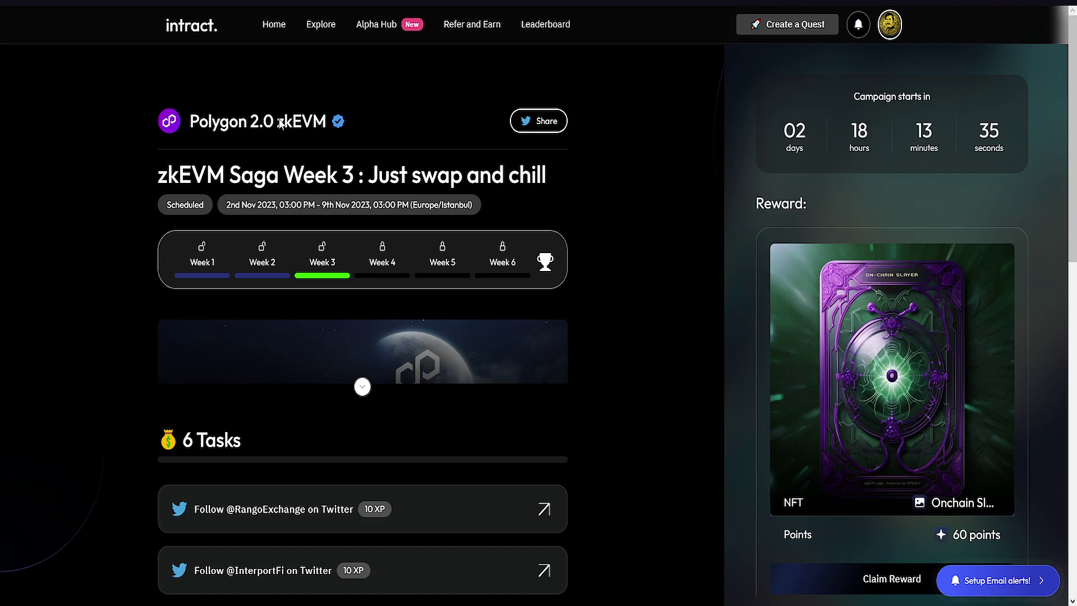
pyautogui.scroll(-2, 243, 227)
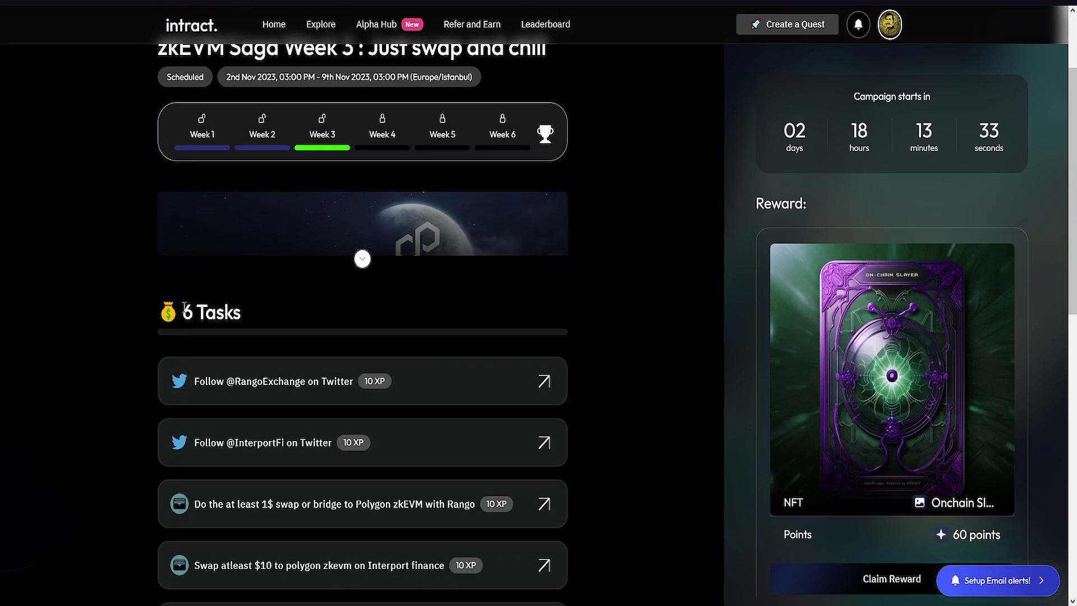
pyautogui.scroll(-2, 212, 318)
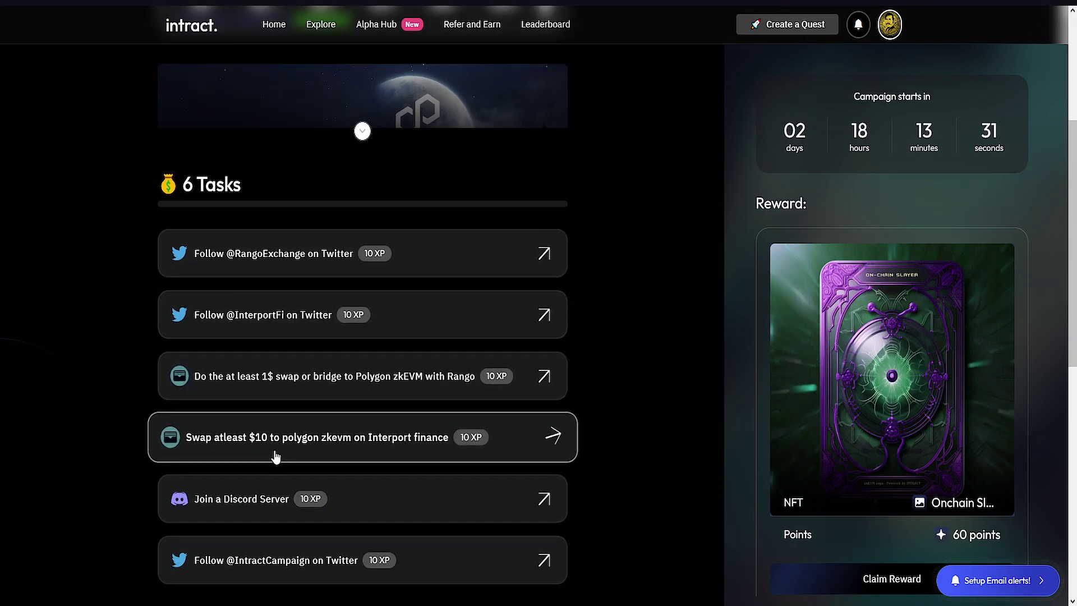
pyautogui.click(214, 455)
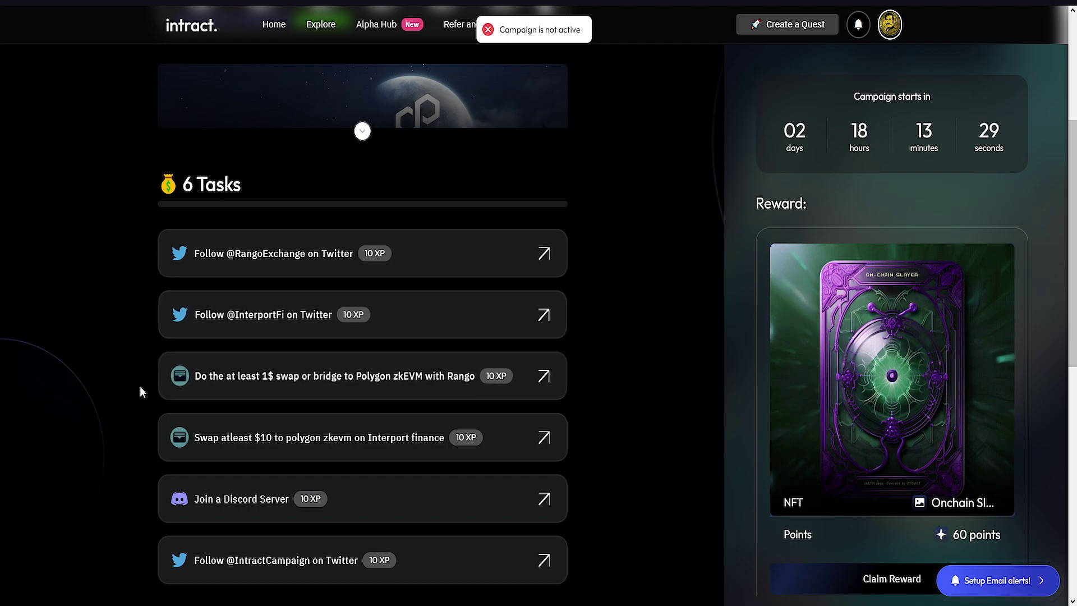
# Step: Examine the zkEVM Saga Week 3 quest page, including its schedule, task list, optional referral entry and other quests
pyautogui.scroll(2, 635, 298)
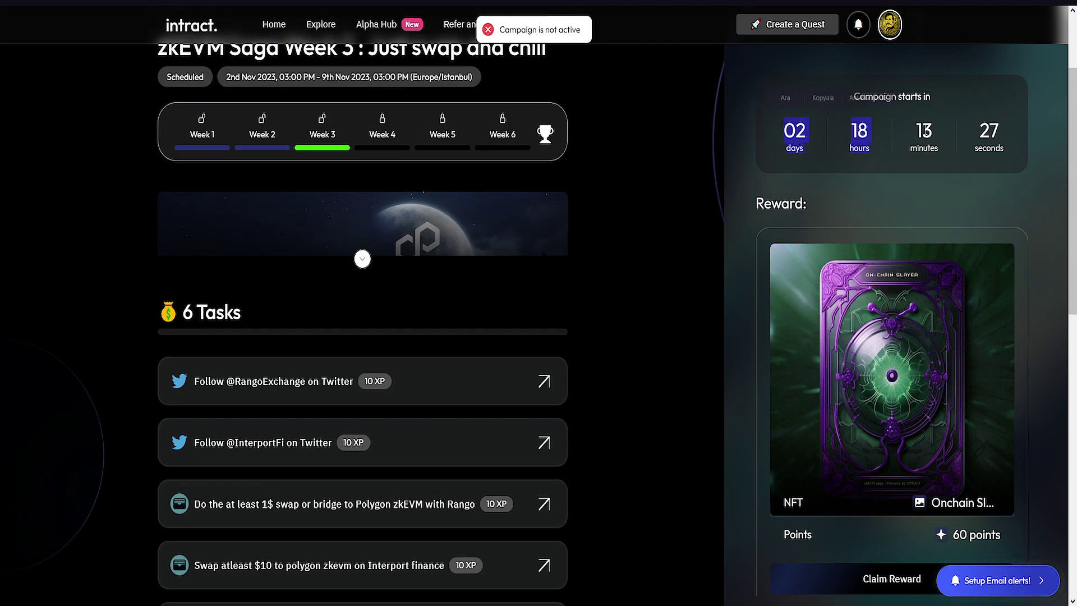
pyautogui.scroll(-2, 496, 288)
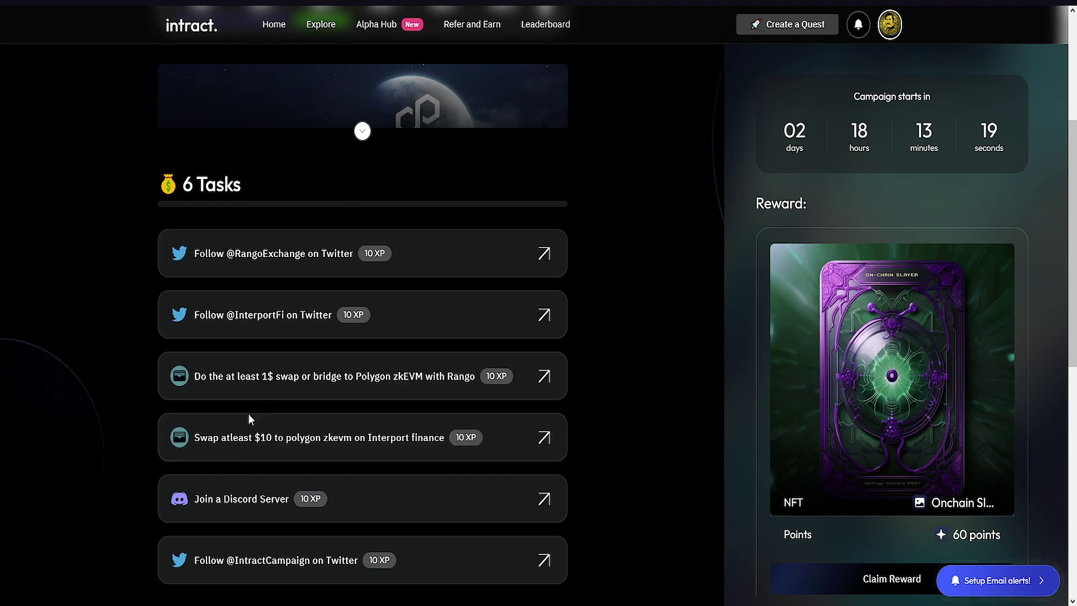
pyautogui.scroll(5, 669, 385)
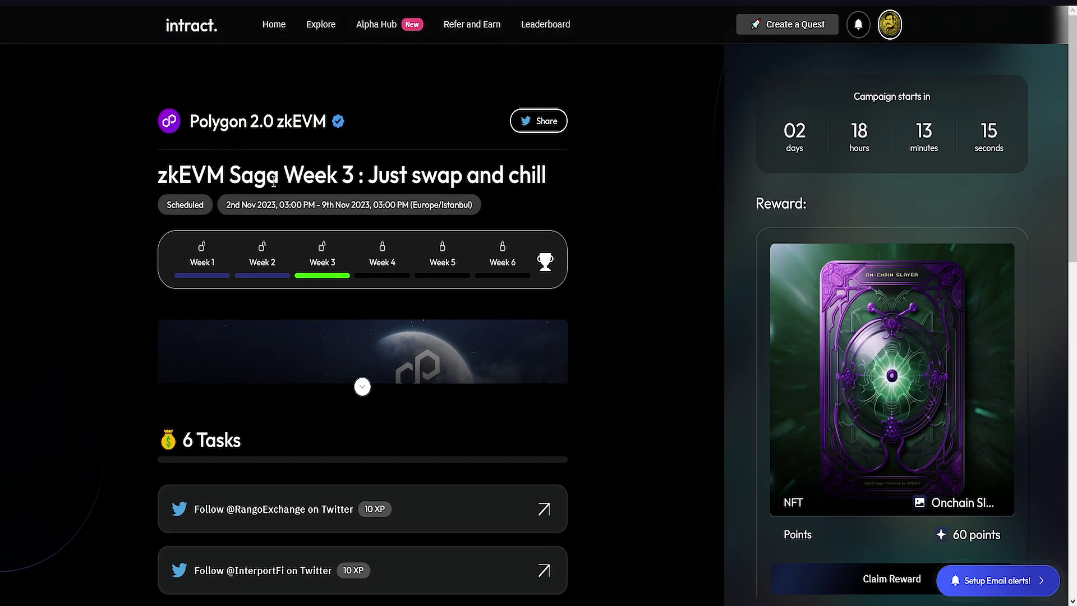
pyautogui.scroll(-5, 423, 264)
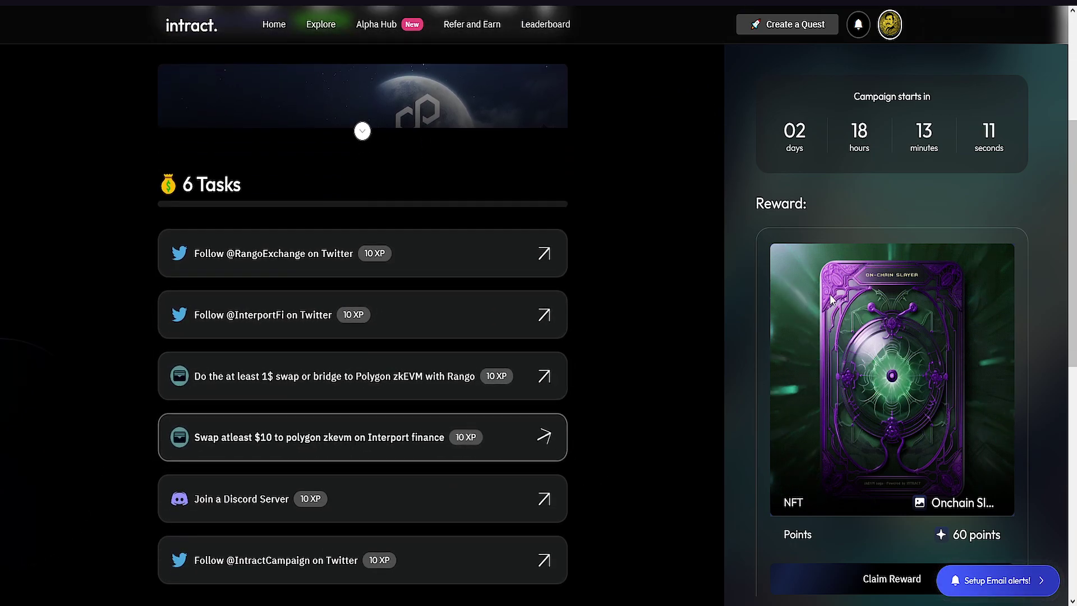
pyautogui.scroll(-7, 684, 406)
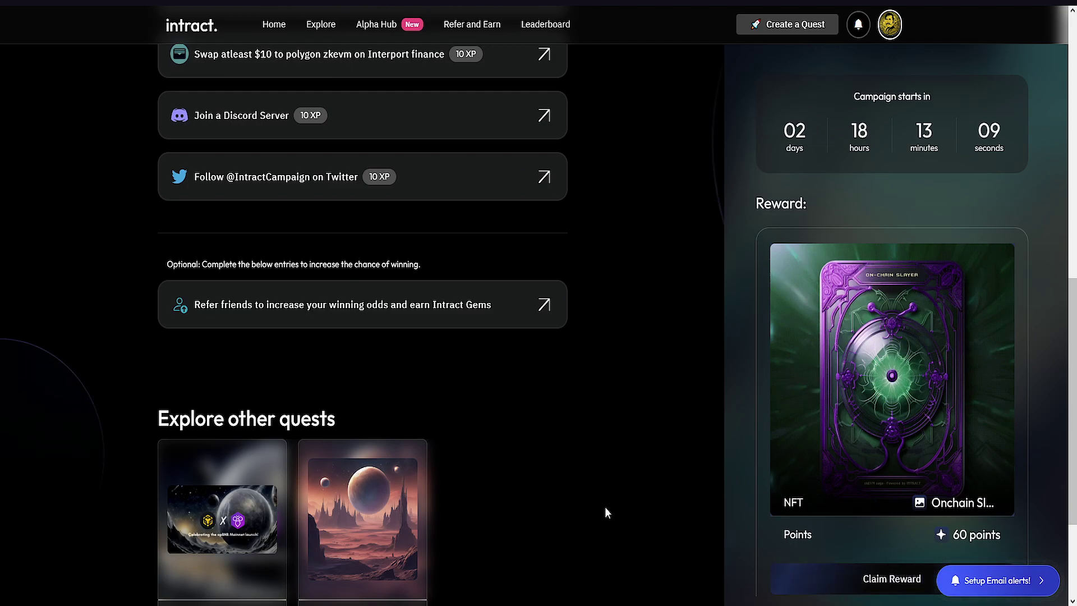
pyautogui.scroll(12, 317, 178)
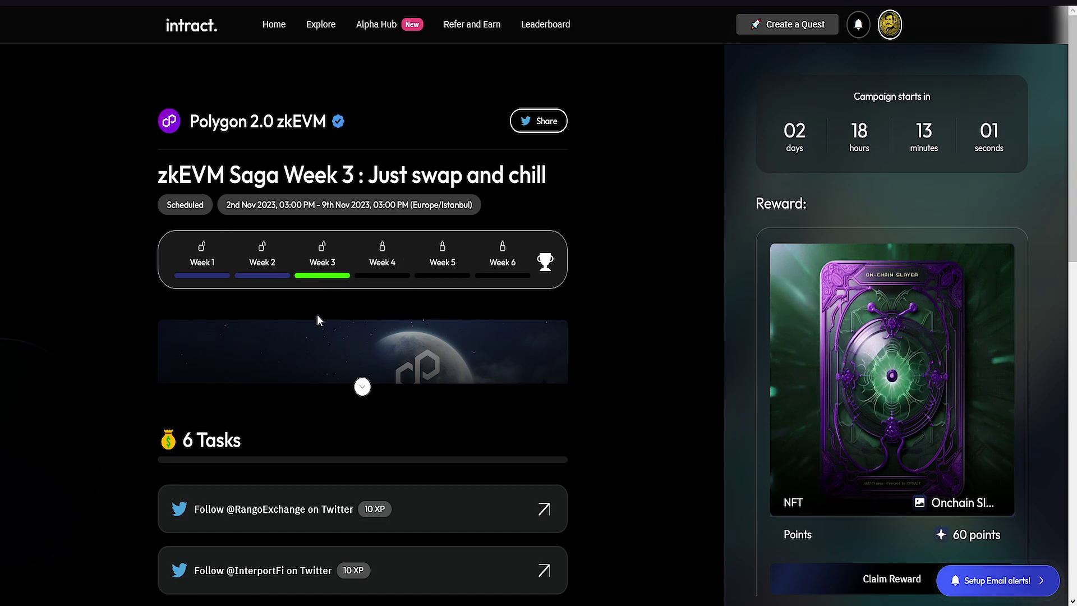
pyautogui.scroll(-4, 312, 357)
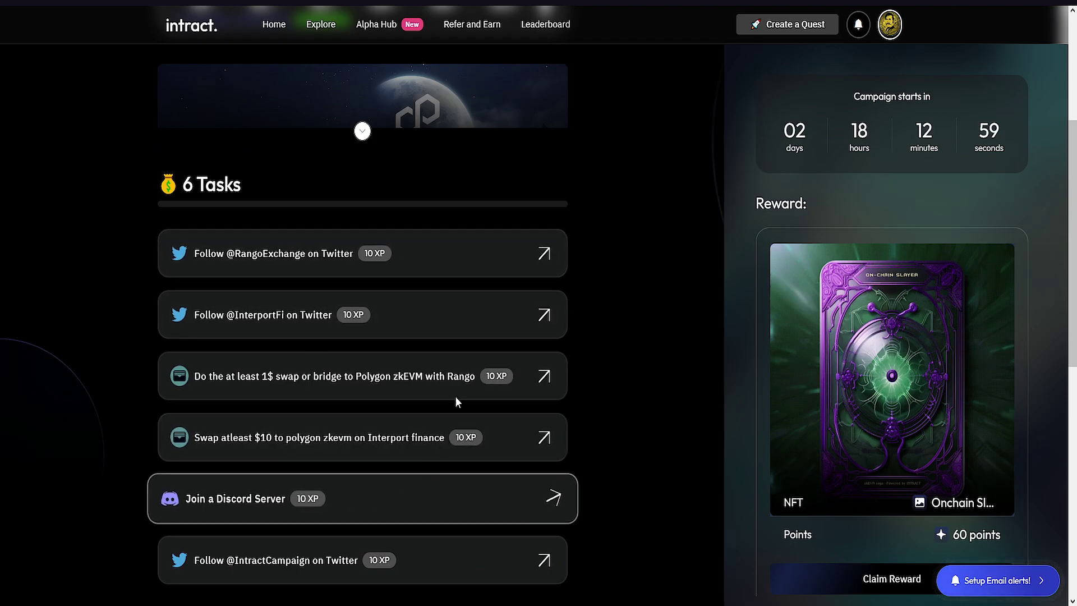